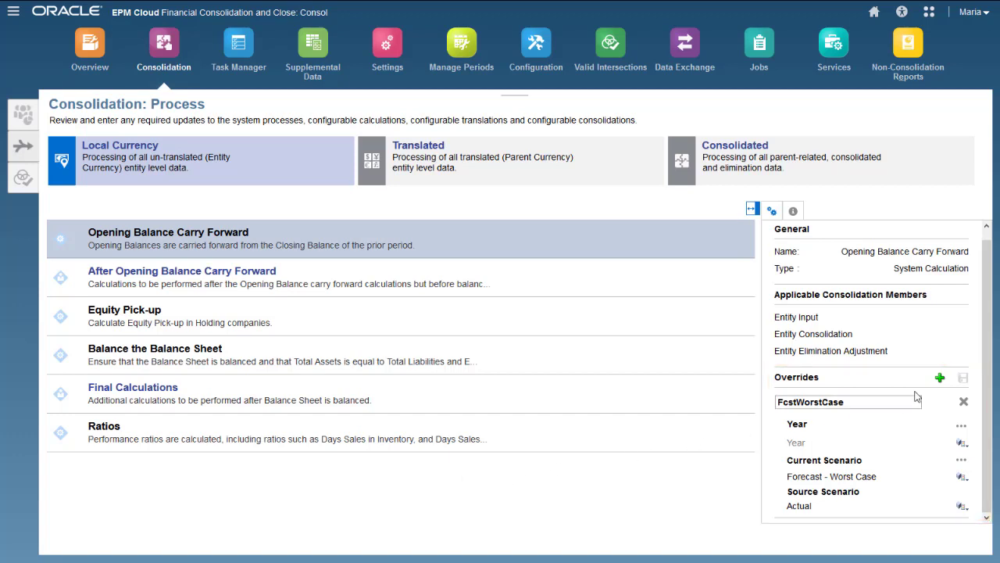
# Add a new Opening Balance Carry Forward override named FcstBestCase
pyautogui.click(940, 377)
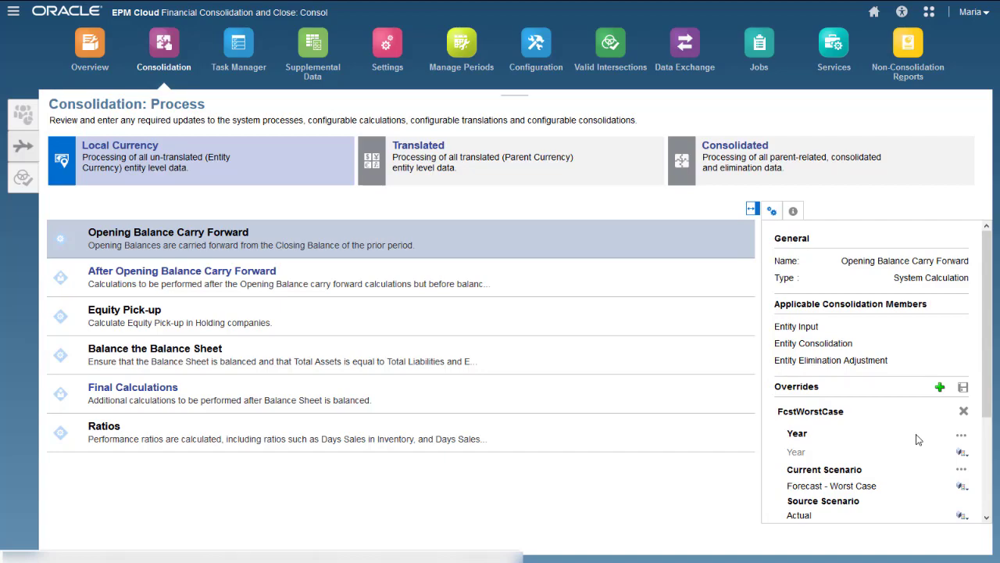
pyautogui.scroll(-3, 986, 391)
pyautogui.click(789, 402)
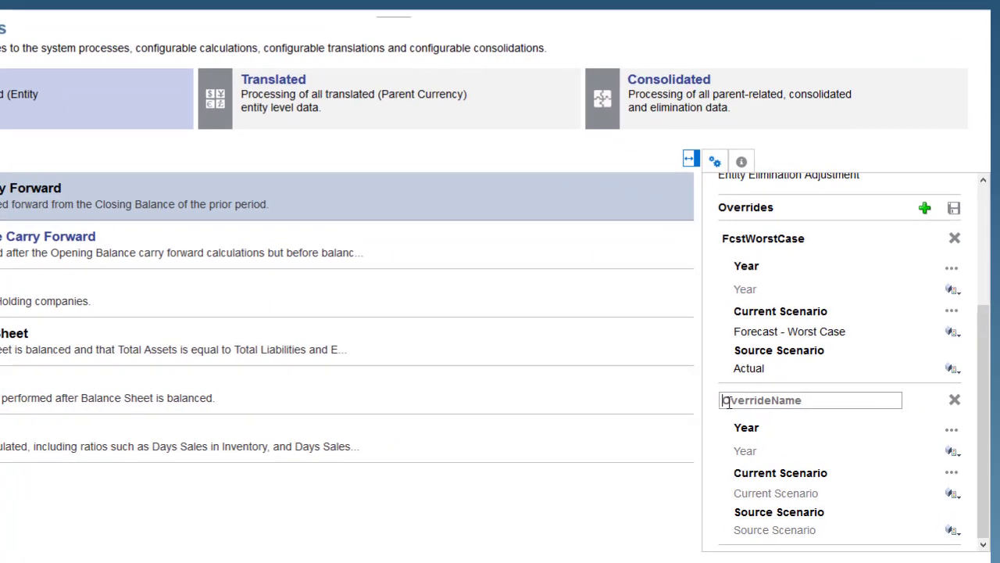
pyautogui.write('F')
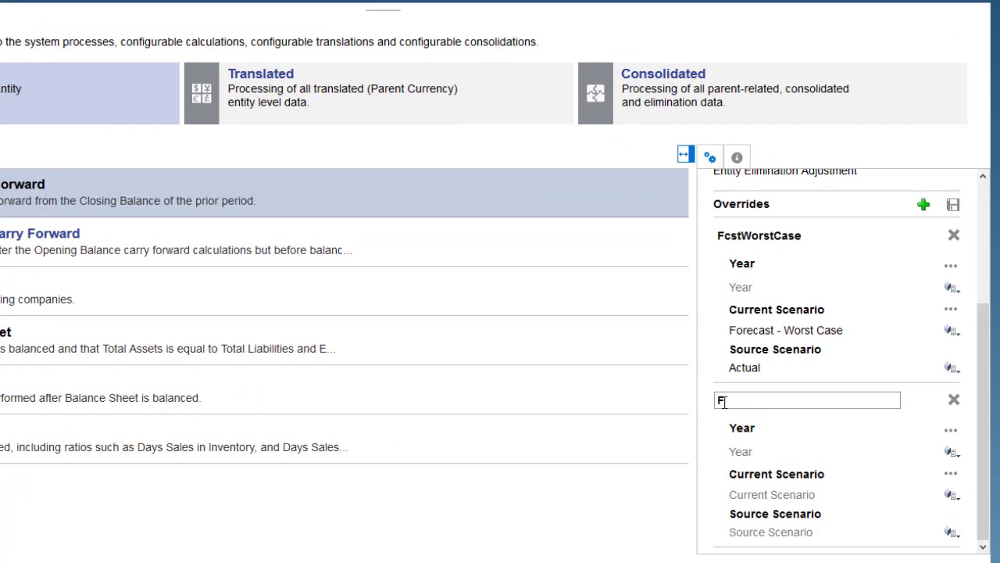
pyautogui.write('cstBestCase')
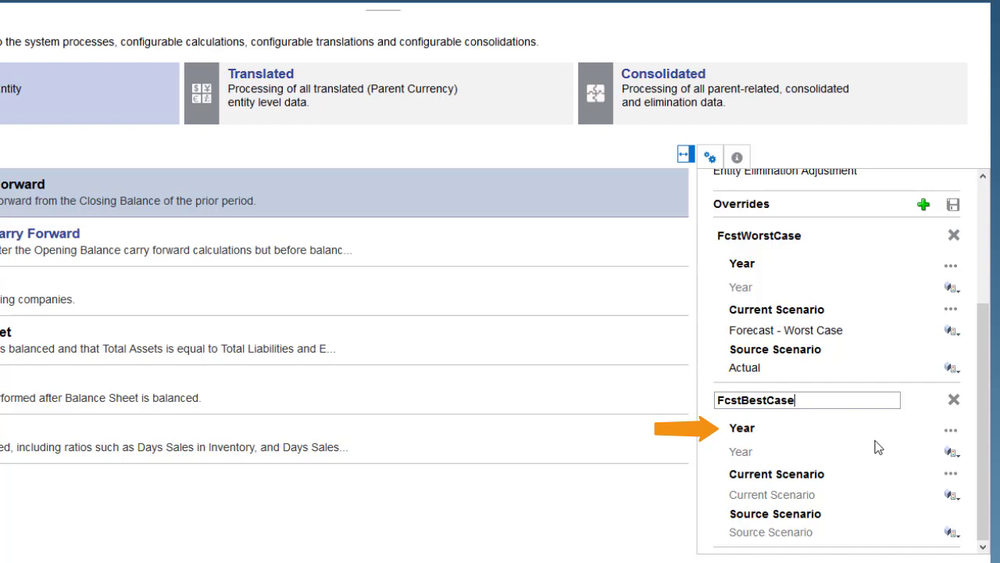
pyautogui.click(951, 435)
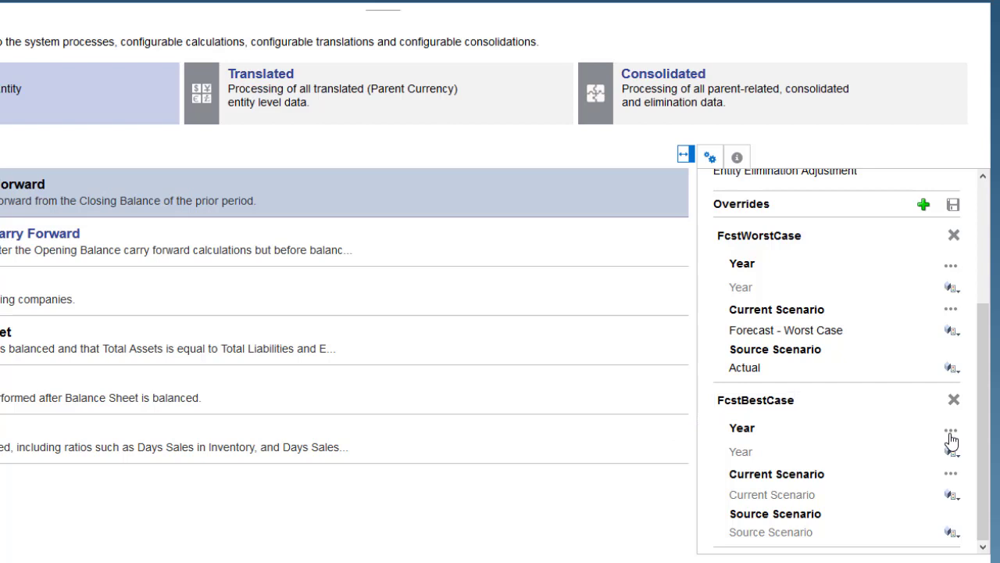
# Add a Year exclusion to FcstBestCase with FY18 selected
pyautogui.click(917, 497)
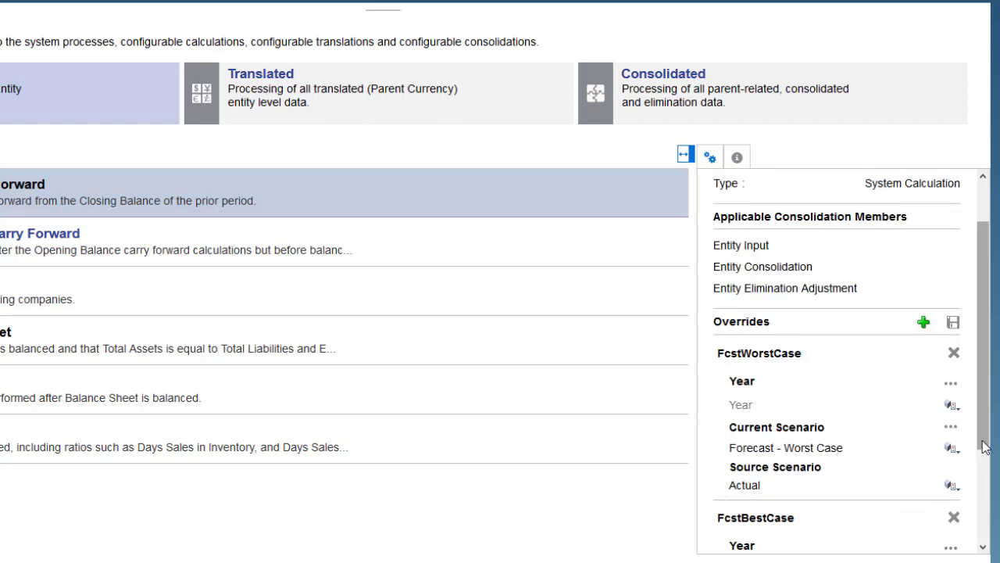
pyautogui.scroll(-3, 985, 447)
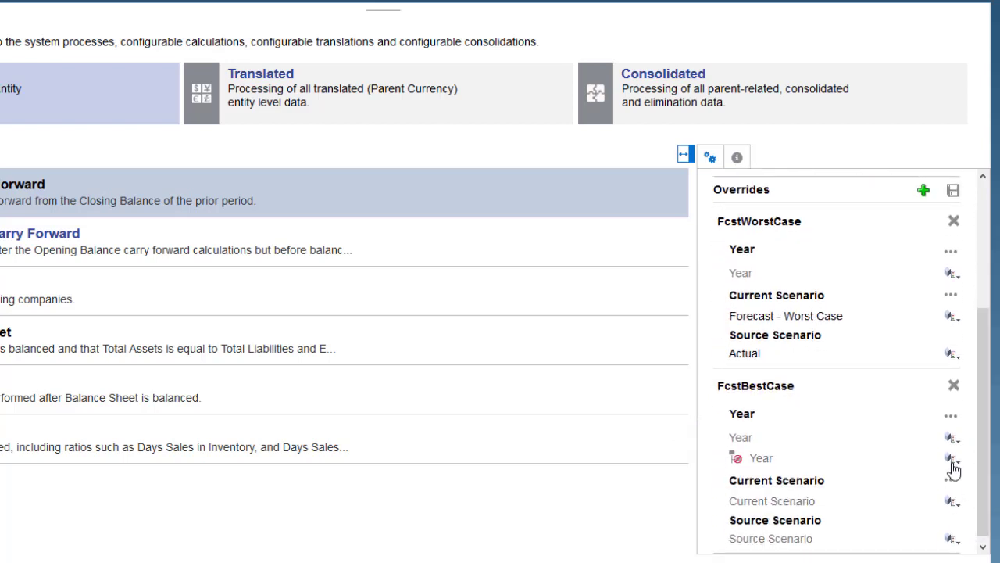
pyautogui.click(953, 467)
pyautogui.click(229, 182)
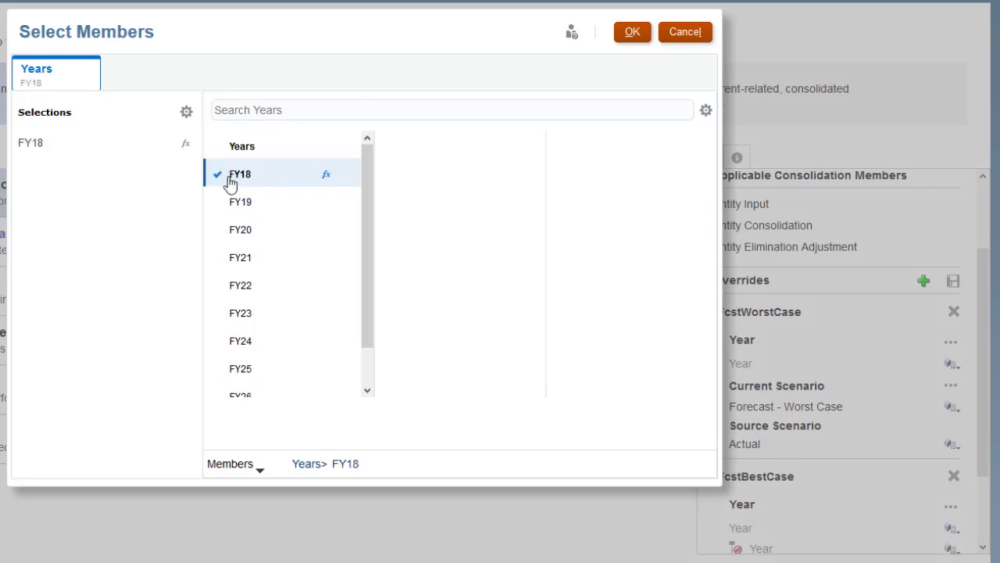
pyautogui.click(637, 37)
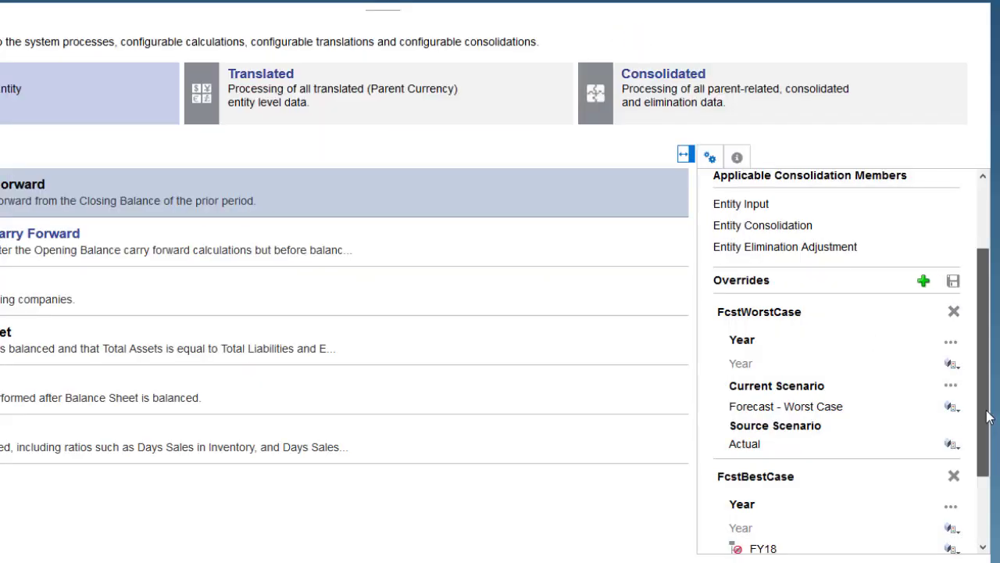
pyautogui.scroll(-2, 987, 417)
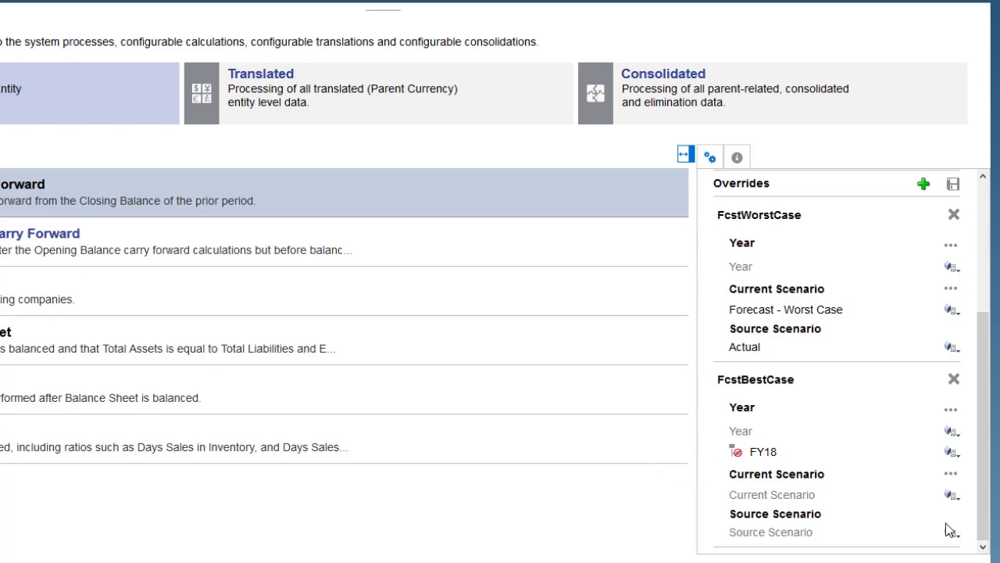
# Set FcstBestCase's current scenario to Forecast - Best Case and source scenario to Actual
pyautogui.click(951, 495)
pyautogui.click(239, 238)
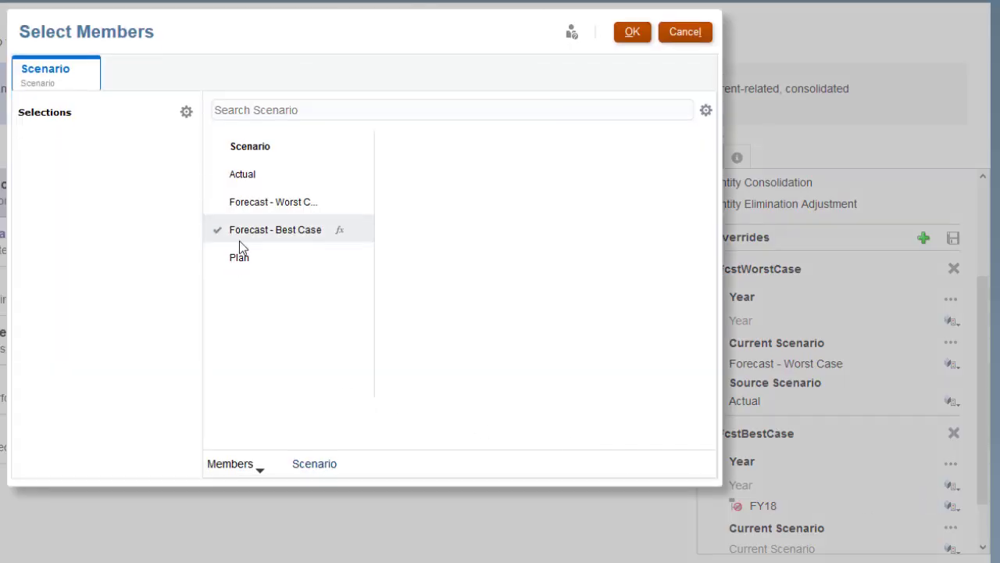
pyautogui.click(632, 33)
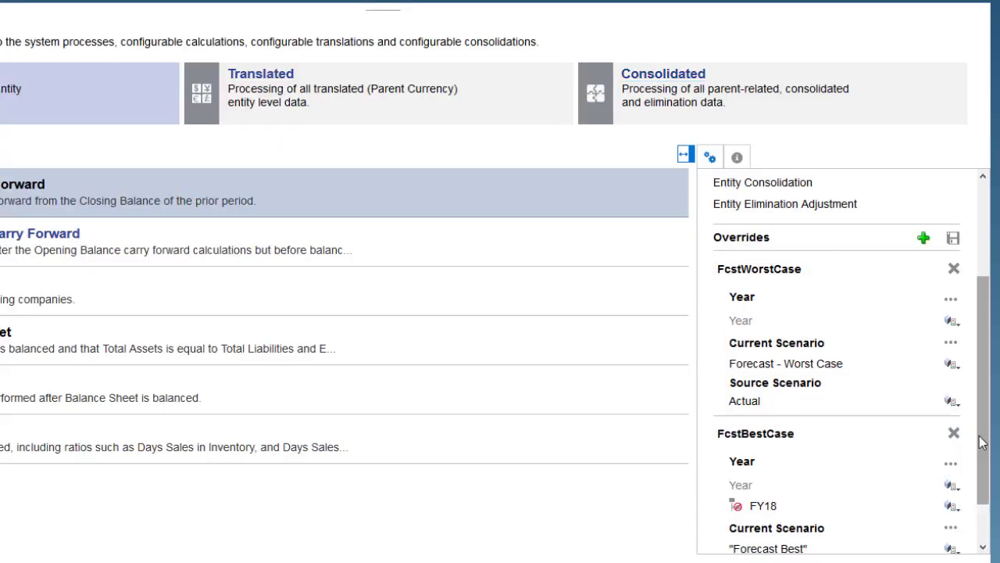
pyautogui.scroll(-2, 914, 547)
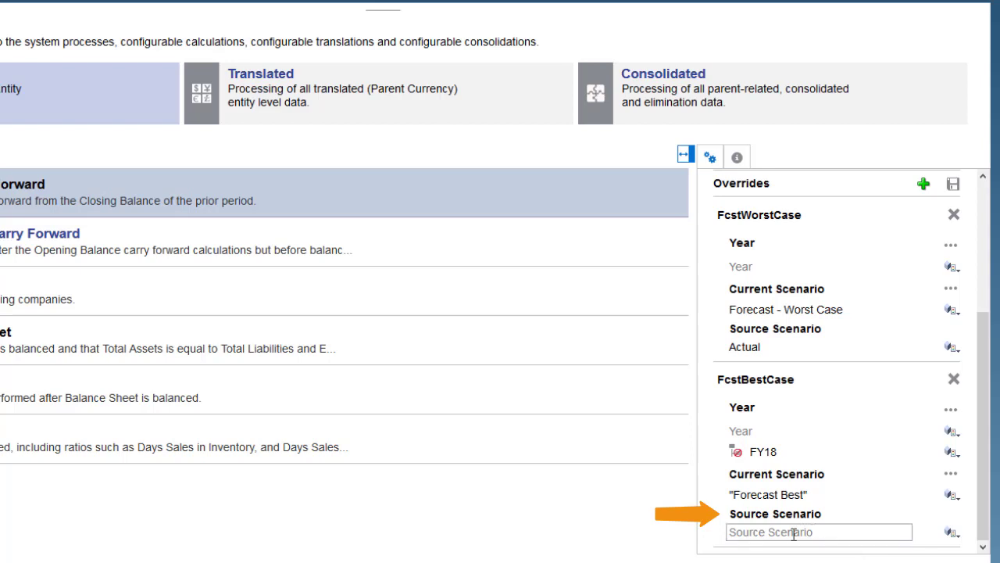
pyautogui.write('A')
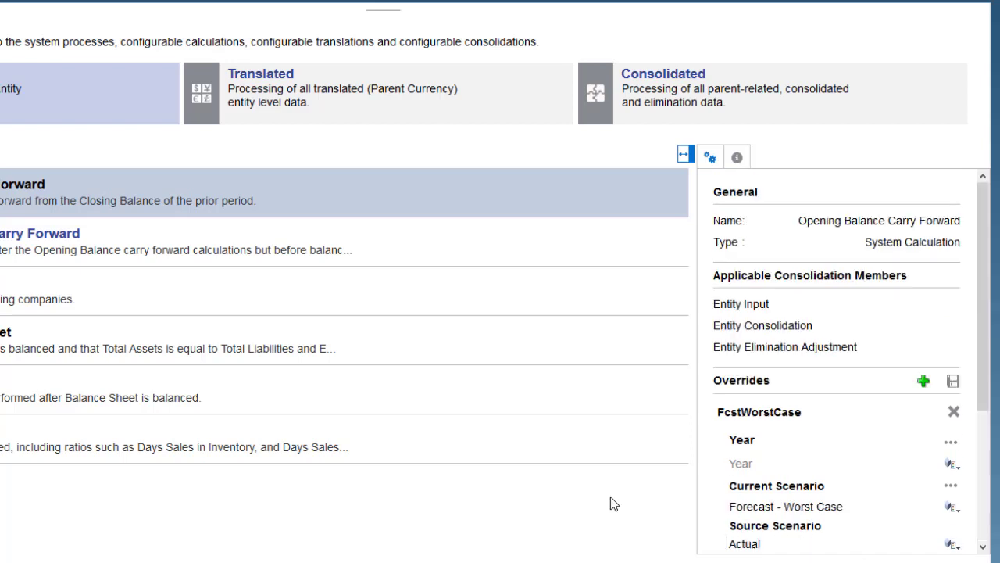
pyautogui.scroll(-3, 986, 408)
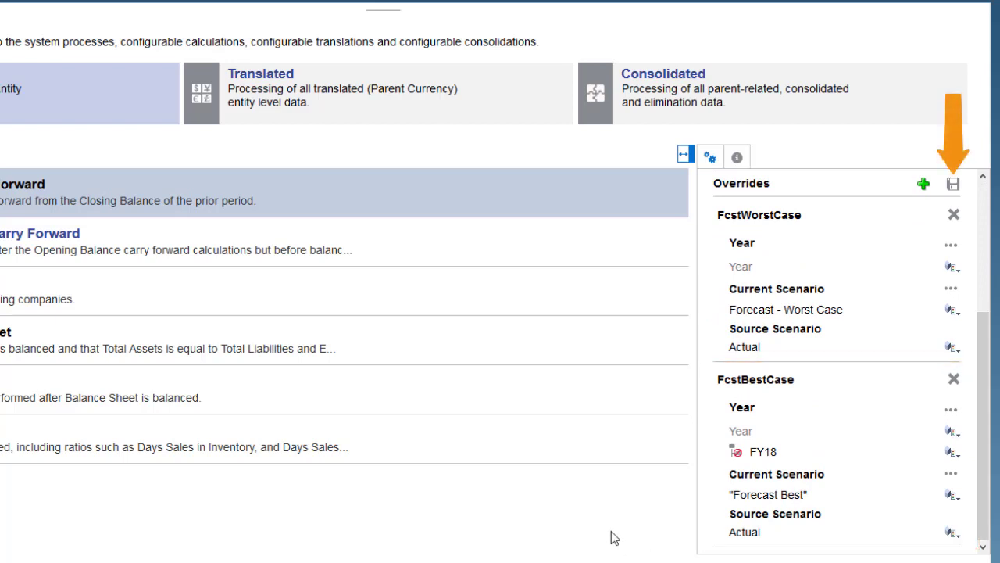
# Save and deploy the override changes
pyautogui.click(953, 186)
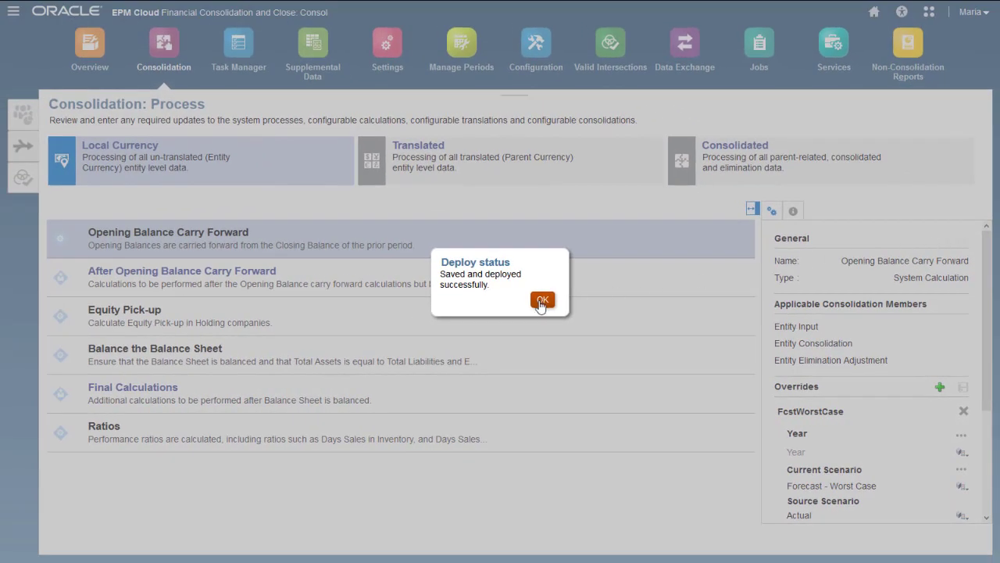
pyautogui.click(542, 301)
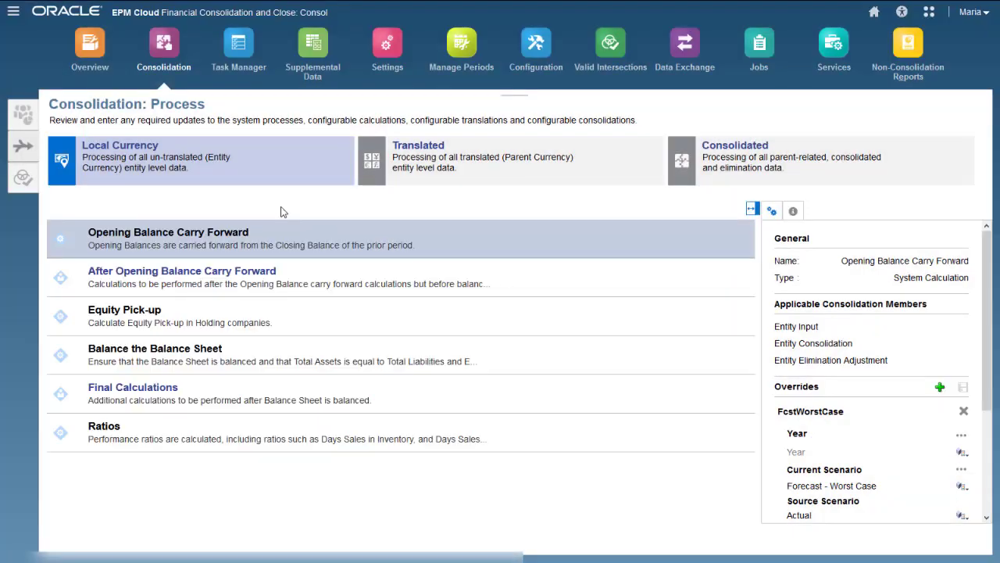
pyautogui.click(24, 117)
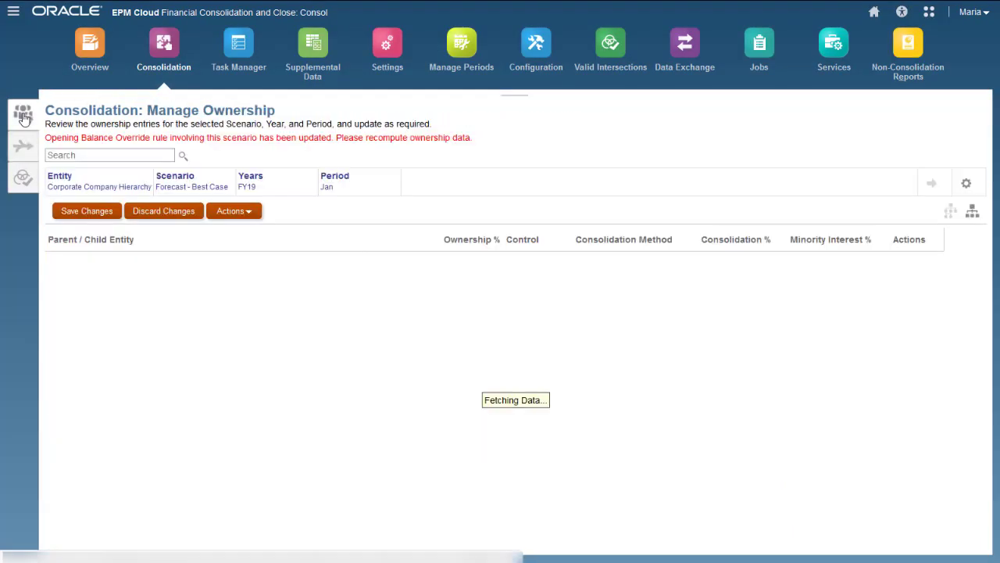
# Recompute ownership data for Forecast - Best Case, FY19 from Jan, then return home
pyautogui.click(233, 211)
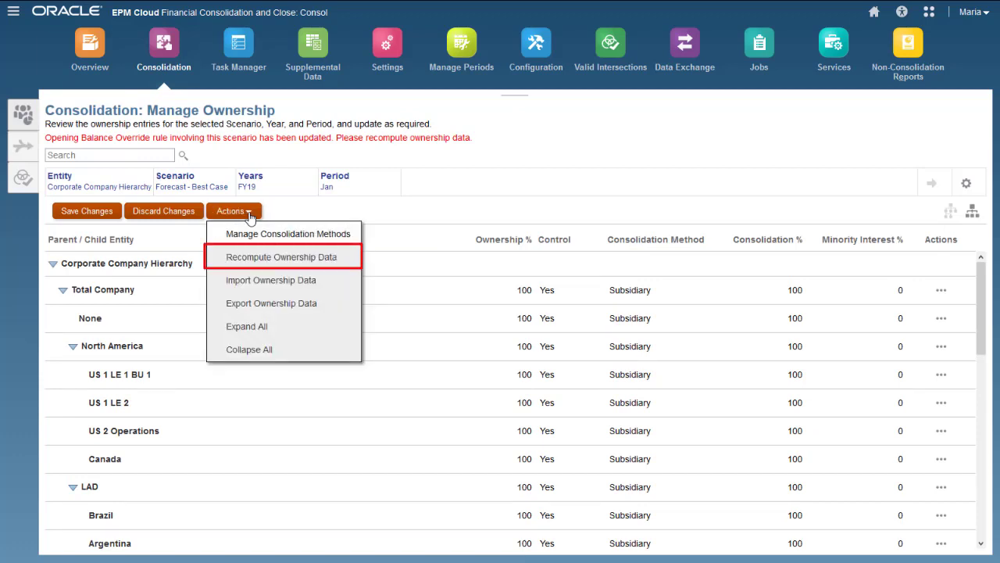
pyautogui.click(266, 258)
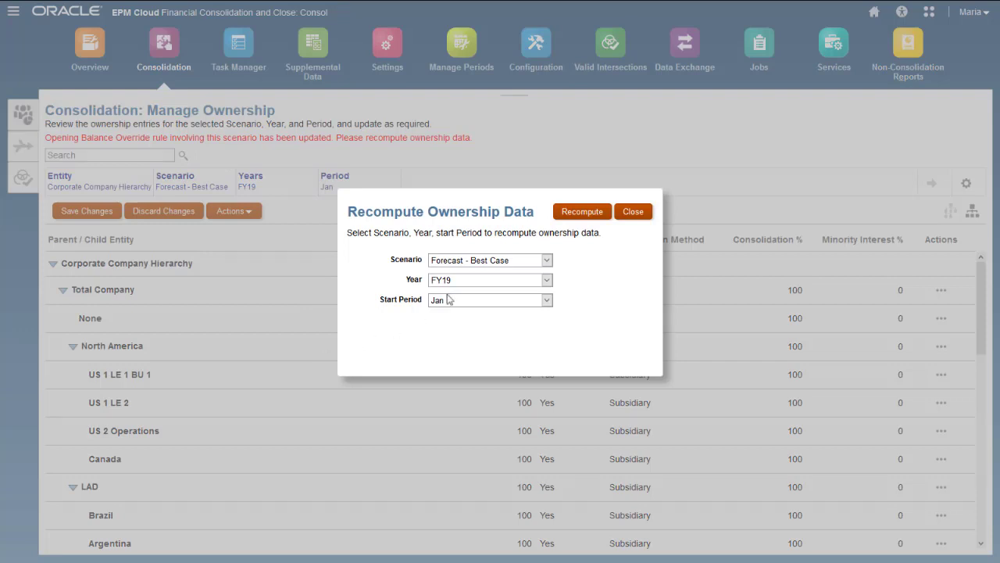
pyautogui.click(590, 213)
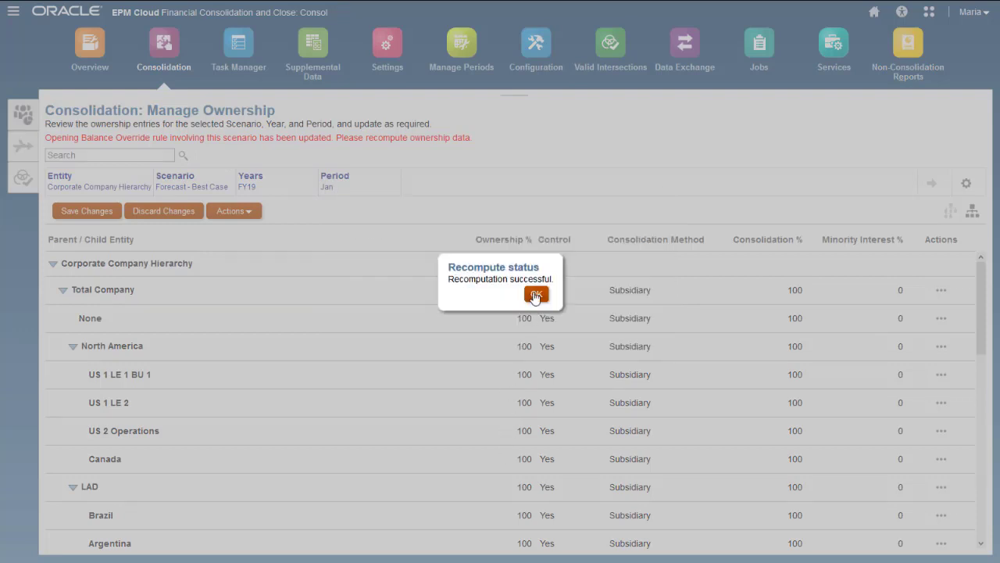
pyautogui.click(535, 295)
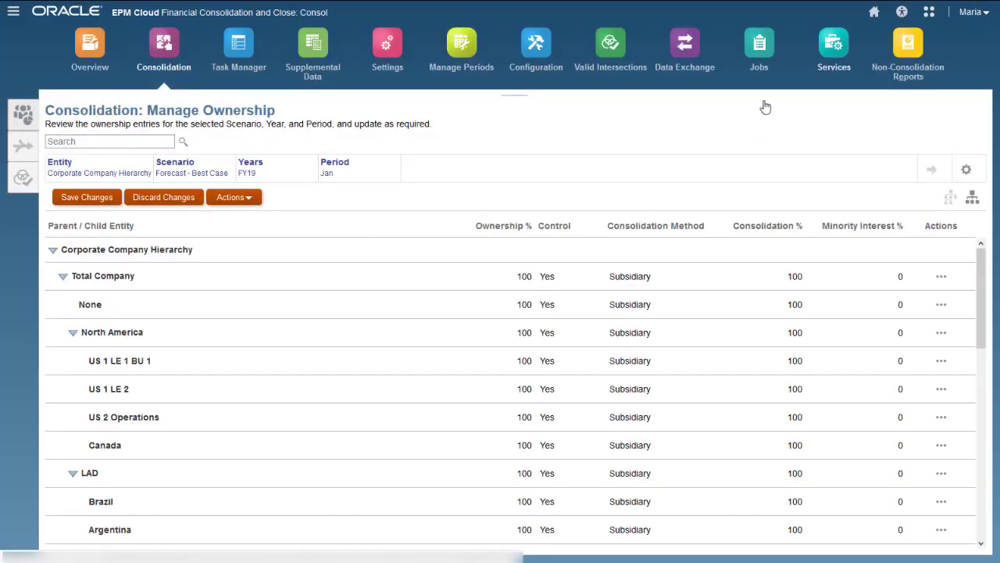
pyautogui.click(874, 11)
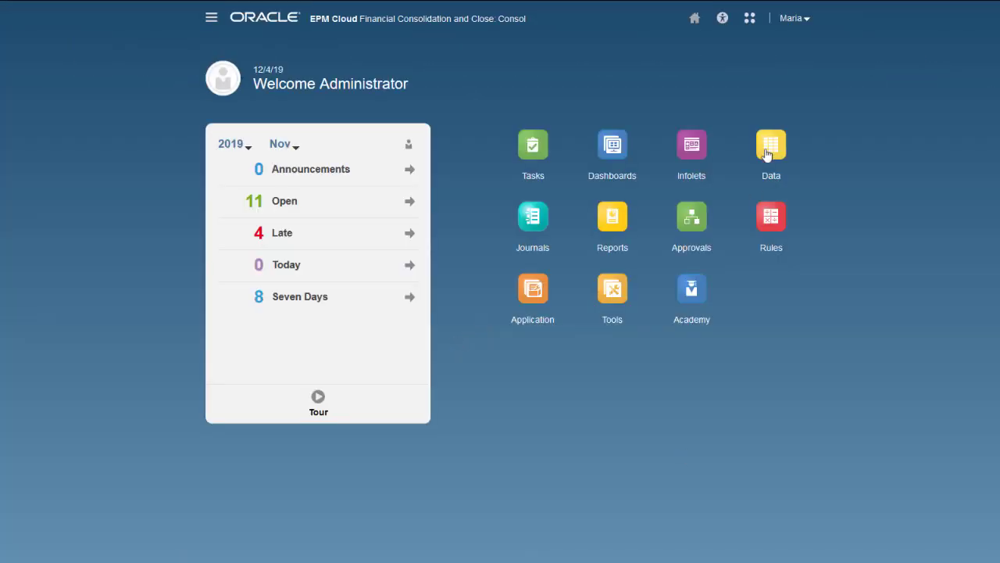
# In the Cash Forecast form, enter and save 25000 for Jan Changes in Cash, Entity Currency
pyautogui.click(767, 155)
pyautogui.click(134, 326)
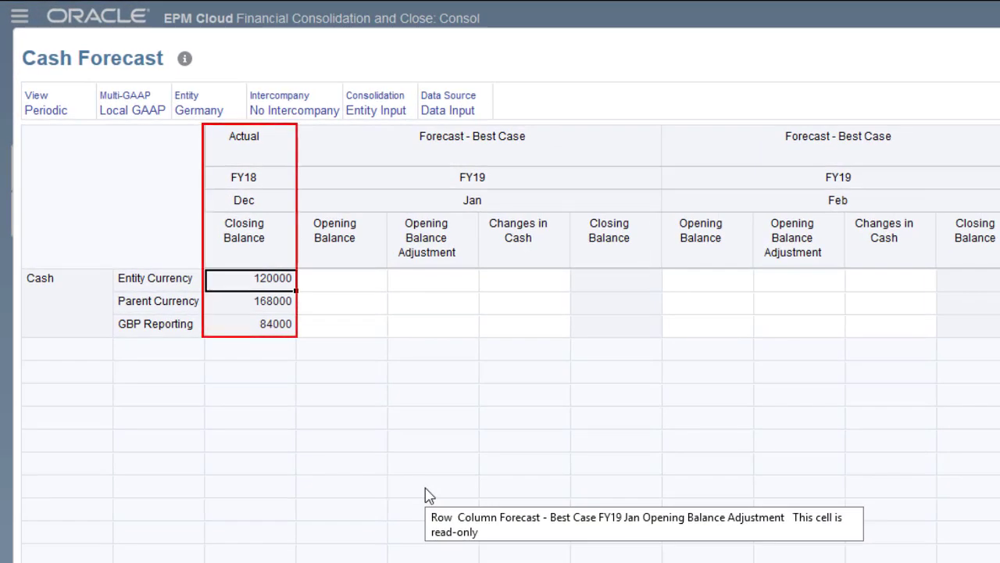
pyautogui.click(522, 288)
pyautogui.write('25000')
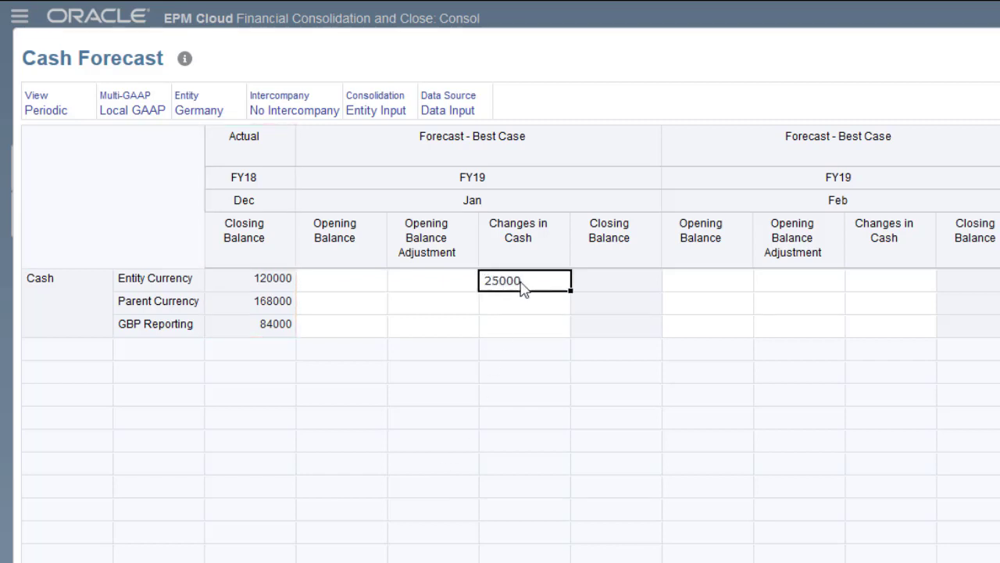
pyautogui.press('Return')
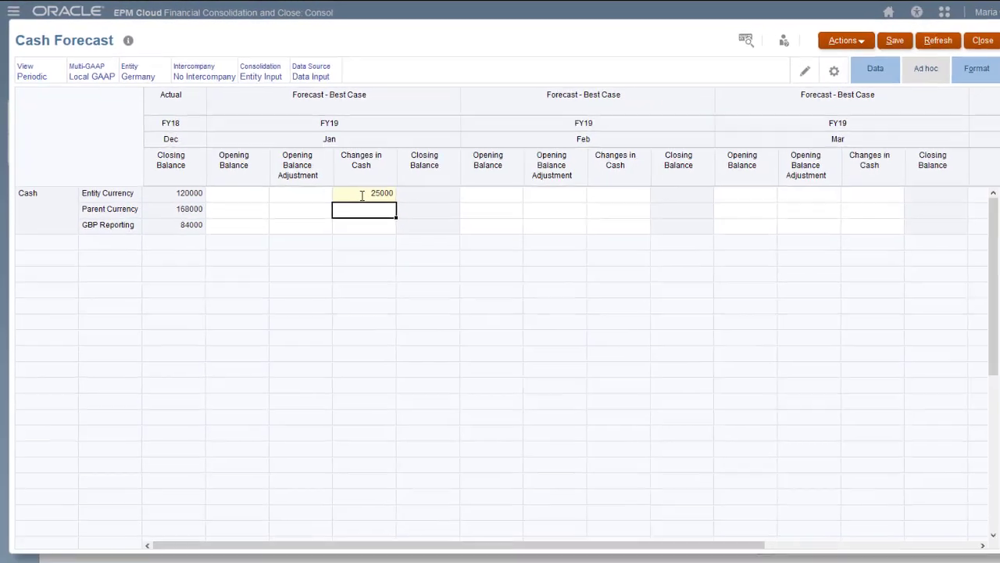
pyautogui.click(880, 41)
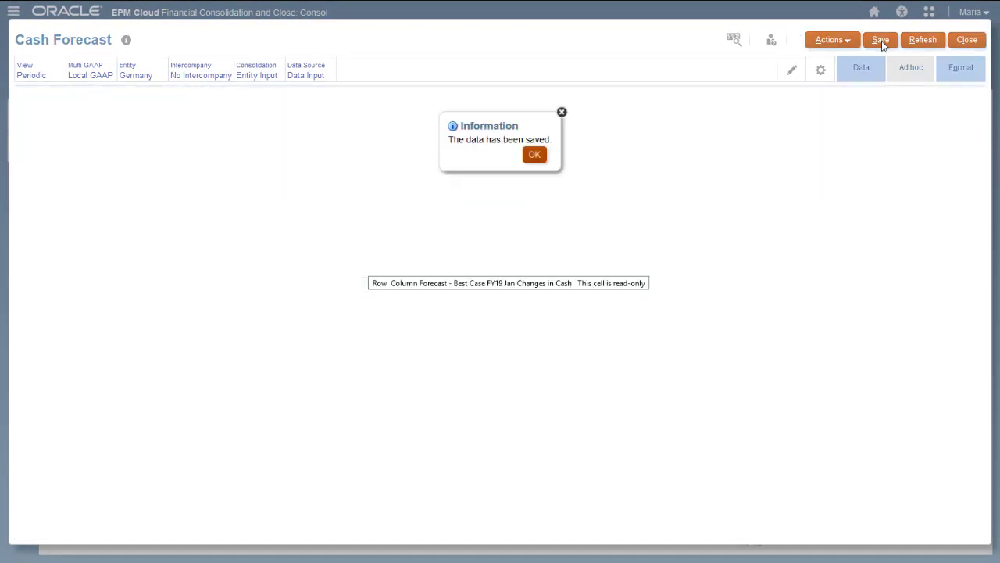
pyautogui.click(535, 155)
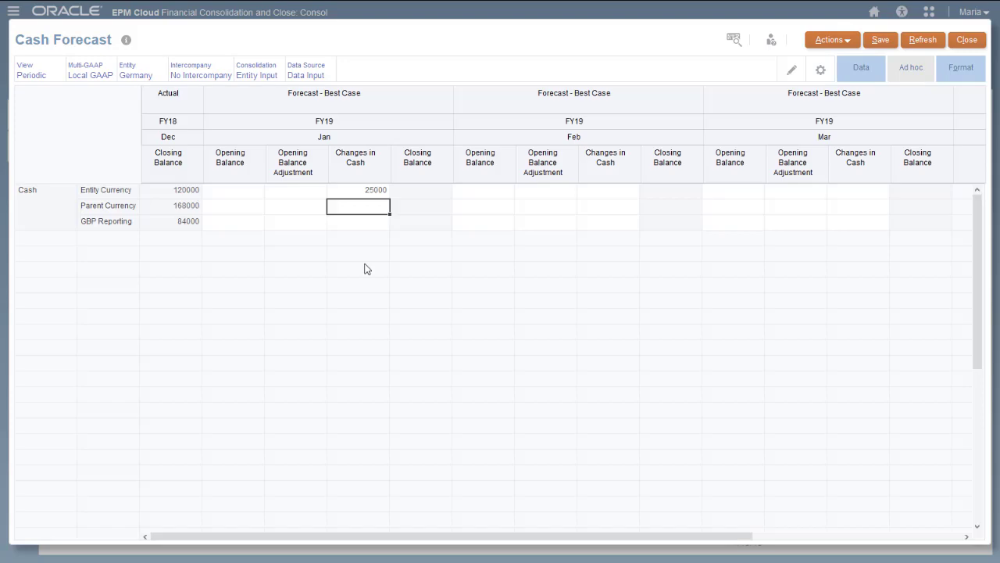
pyautogui.click(844, 40)
pyautogui.click(844, 76)
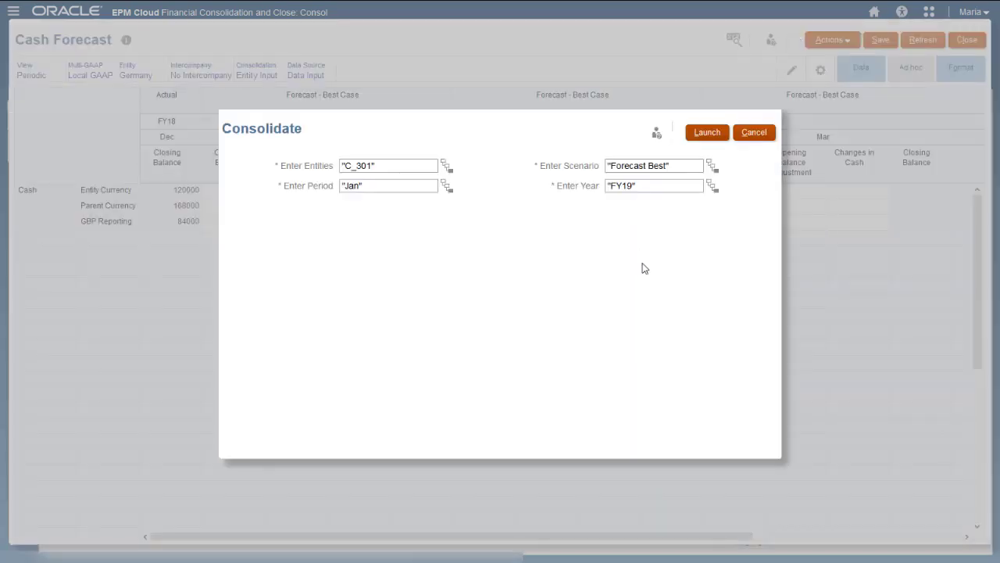
# Consolidate C_301 for Jan FY19 and enter 30000 as the Parent Currency cash change
pyautogui.click(707, 133)
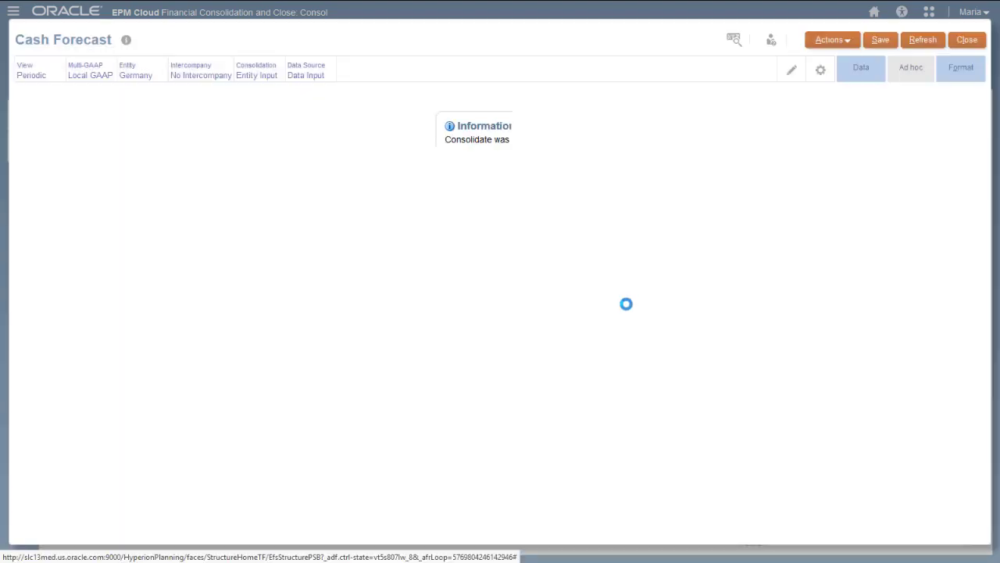
pyautogui.click(538, 154)
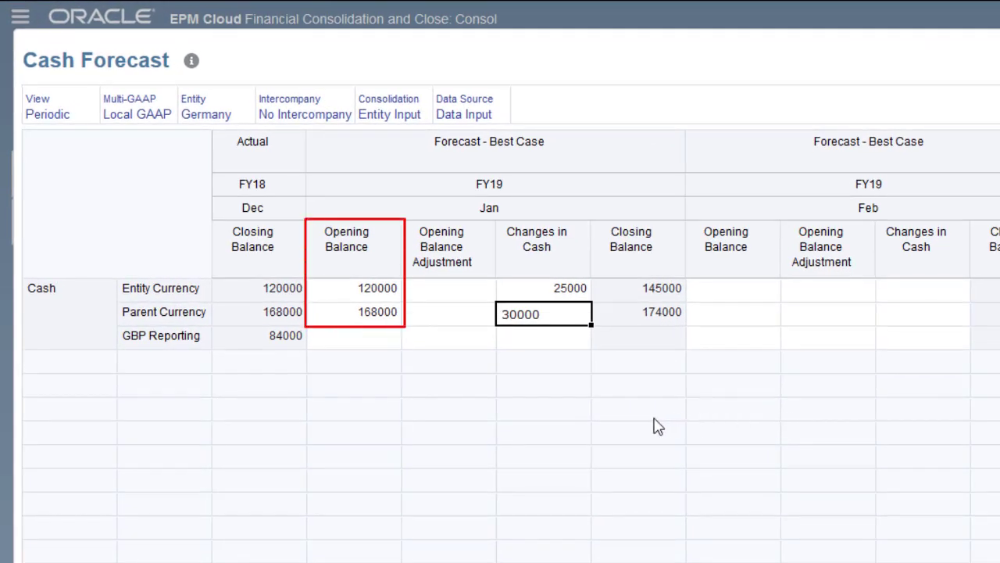
pyautogui.click(655, 419)
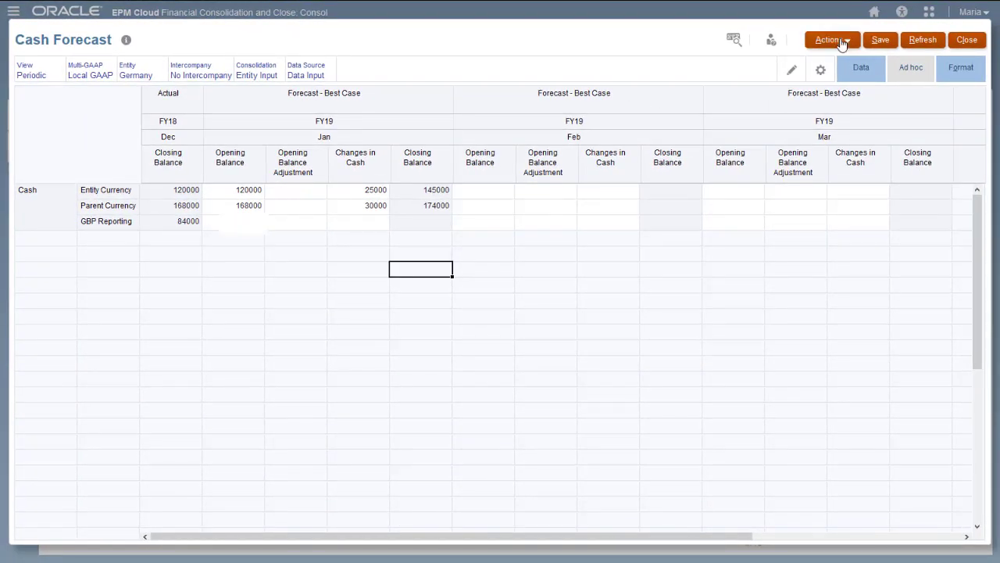
# Translate the Jan FY19 forecast data to GBP_Reporting
pyautogui.click(838, 40)
pyautogui.click(841, 83)
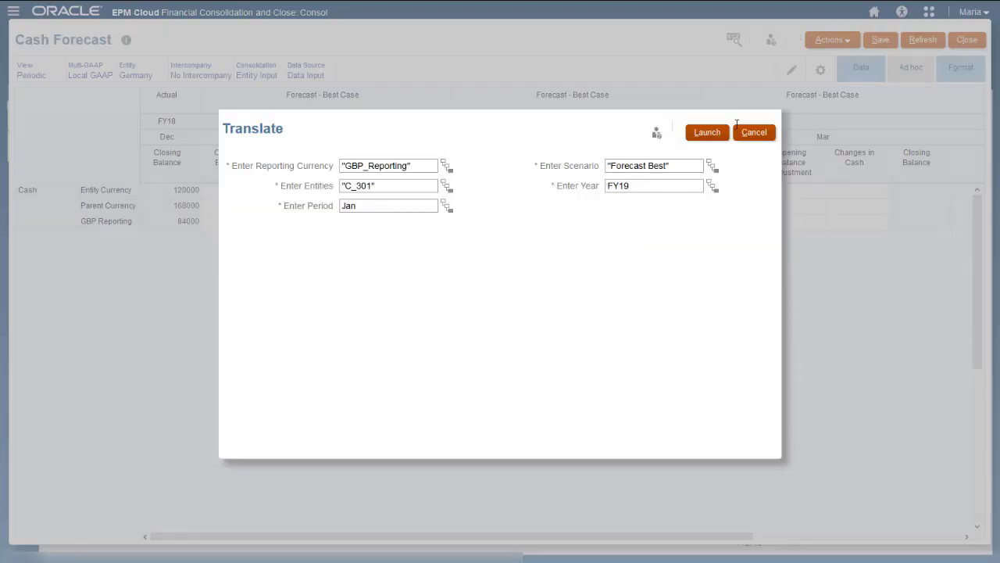
pyautogui.click(709, 133)
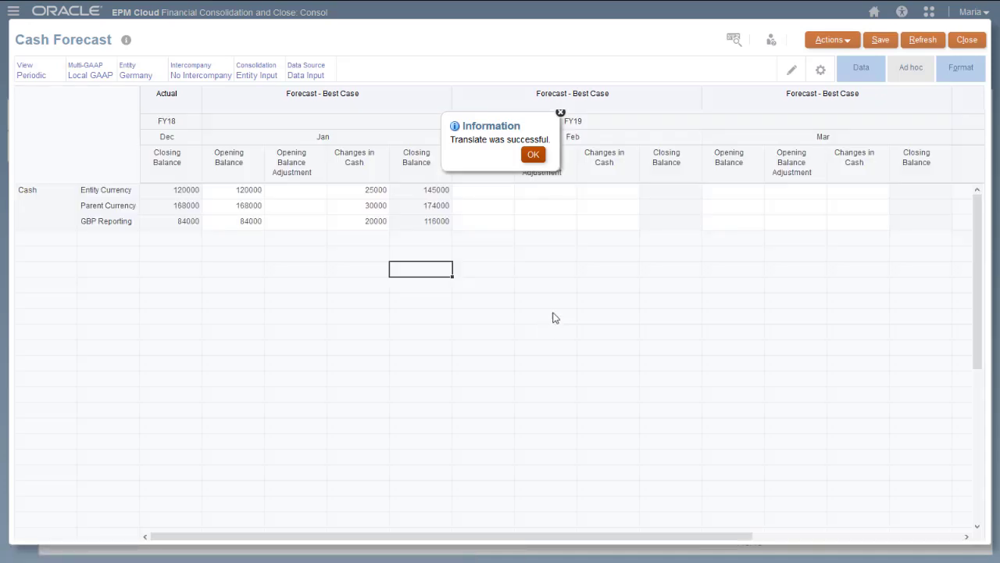
pyautogui.click(533, 154)
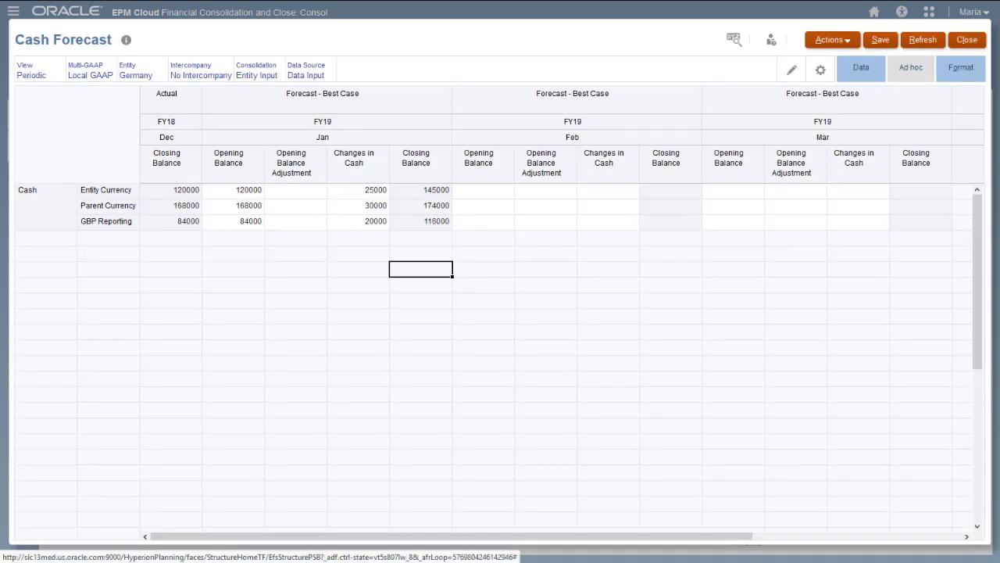